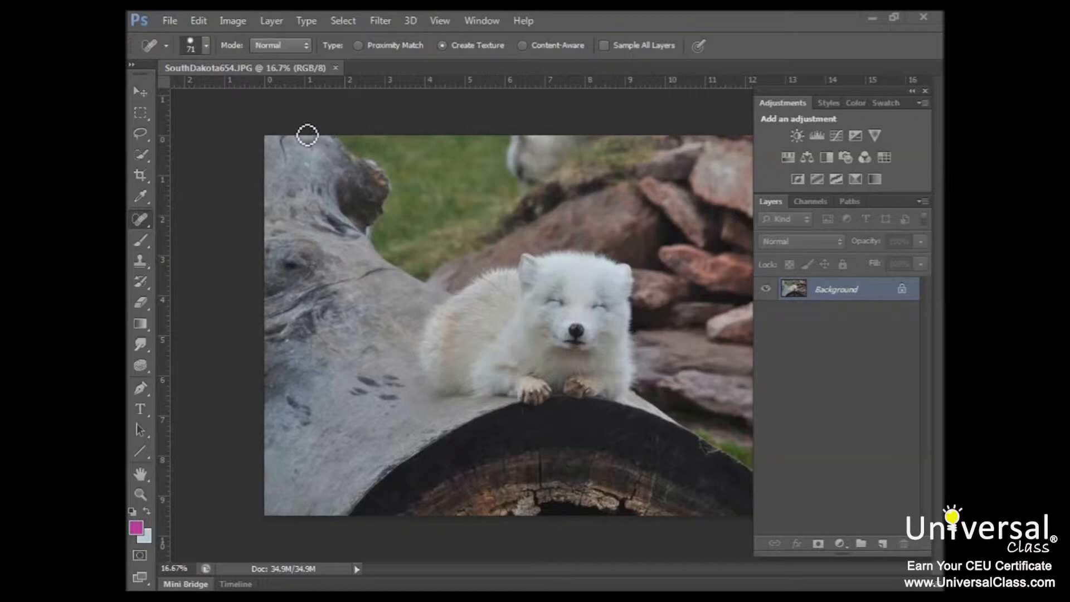
# Open the Variations adjustment, try More Blue on the midtones and reset the pick to the original
pyautogui.click(236, 21)
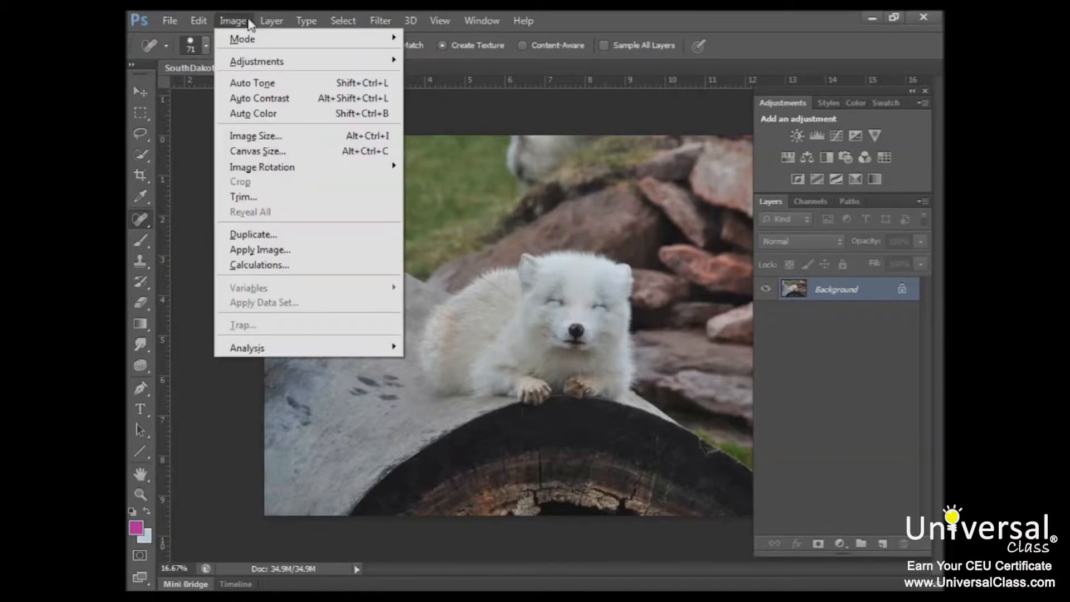
pyautogui.moveTo(249, 65)
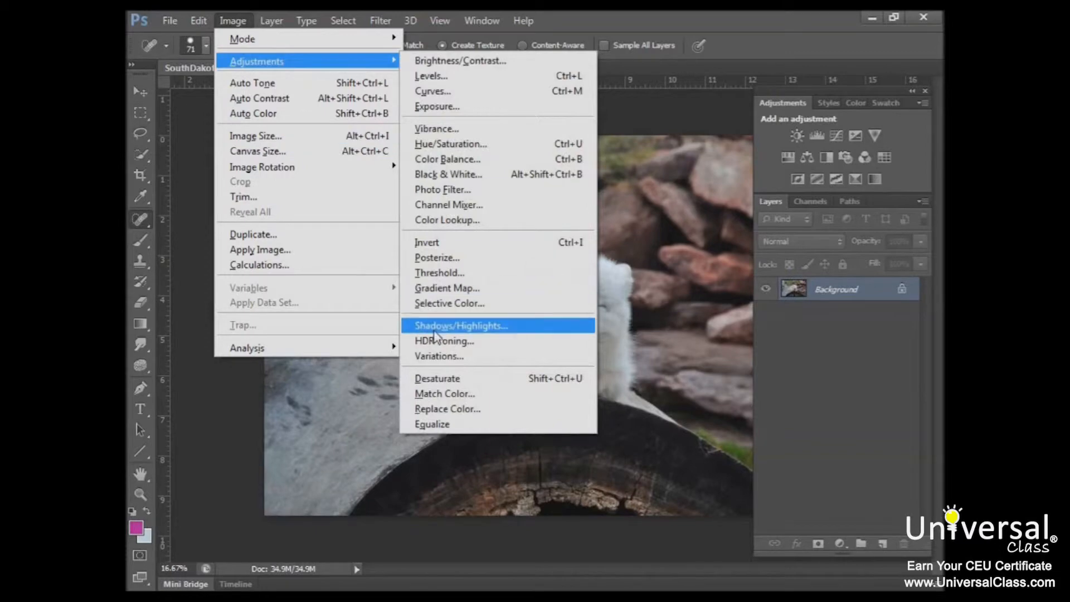
pyautogui.click(439, 357)
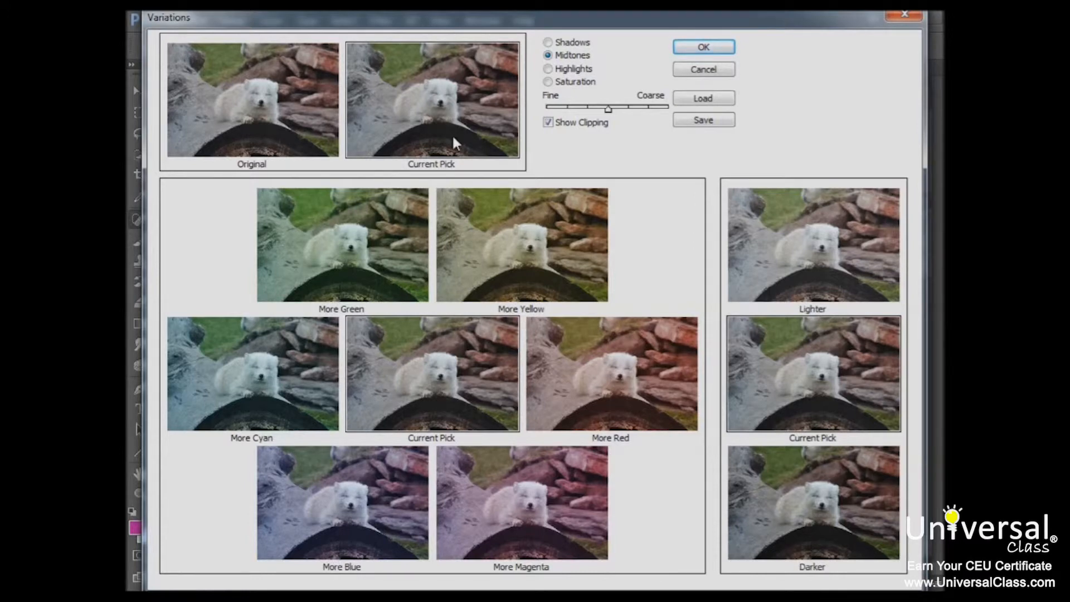
pyautogui.click(331, 511)
pyautogui.click(548, 123)
pyautogui.click(548, 123)
pyautogui.click(259, 93)
# Apply a Darker midtones variation at a finer intensity and revert the image to its saved version
pyautogui.click(548, 82)
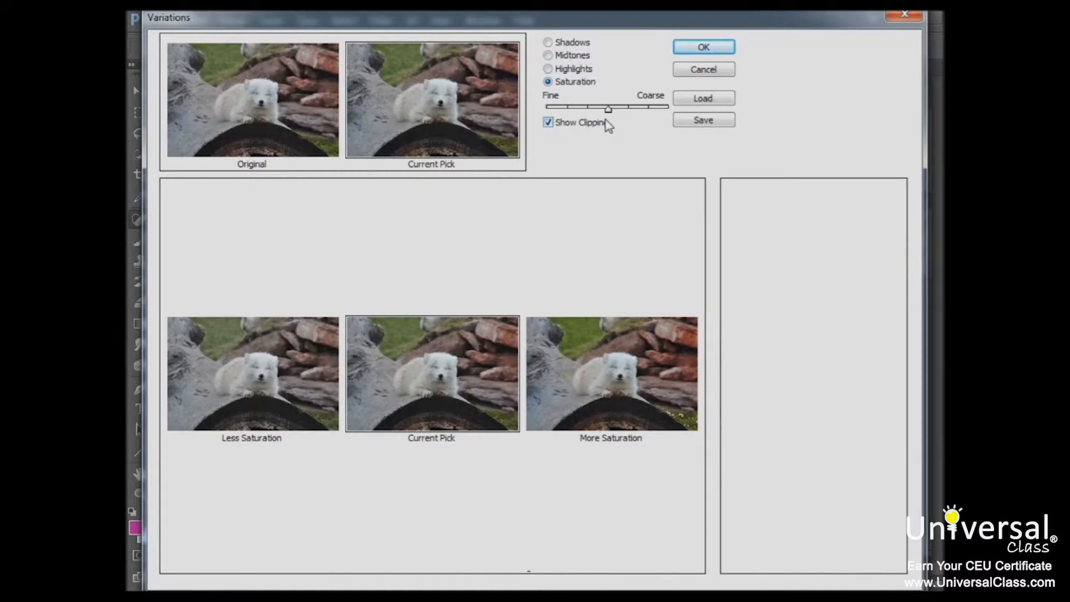
pyautogui.click(560, 56)
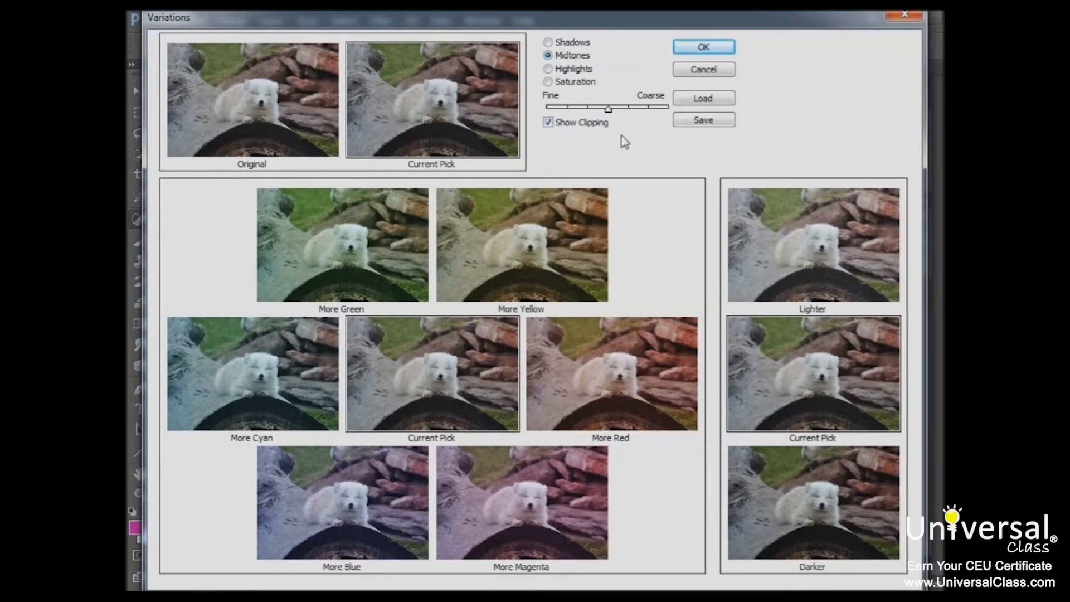
pyautogui.moveTo(608, 110)
pyautogui.mouseDown()
pyautogui.moveTo(566, 109)
pyautogui.moveTo(588, 109)
pyautogui.mouseUp()
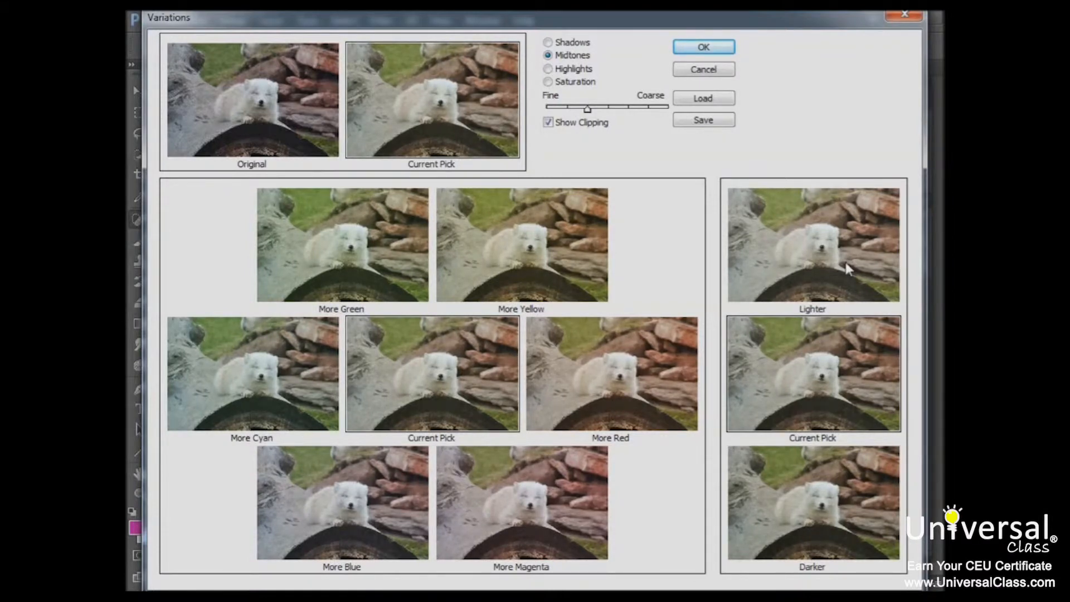
pyautogui.click(782, 535)
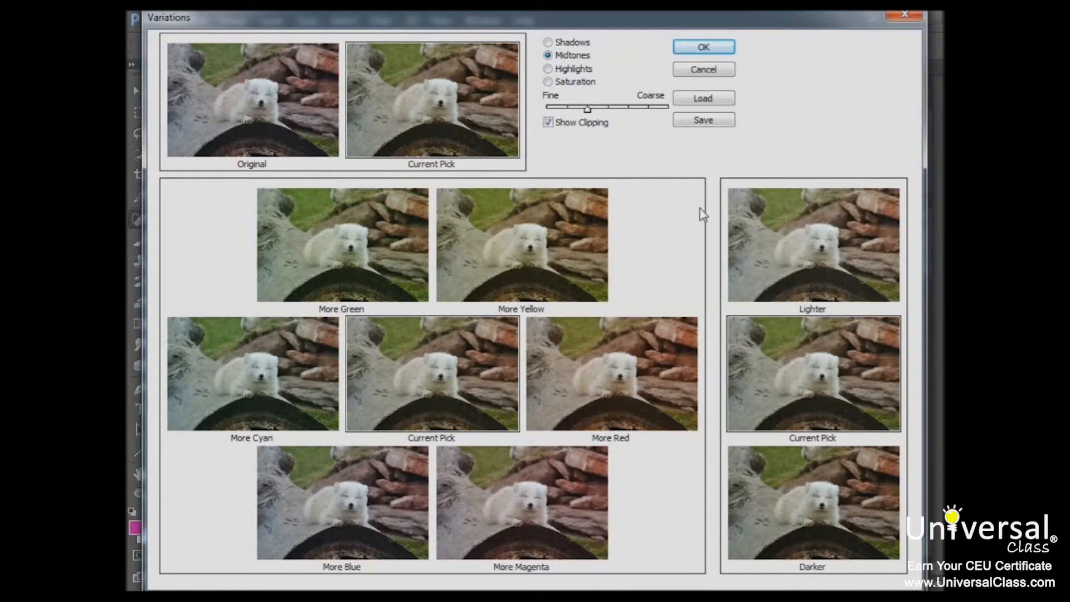
pyautogui.click(723, 50)
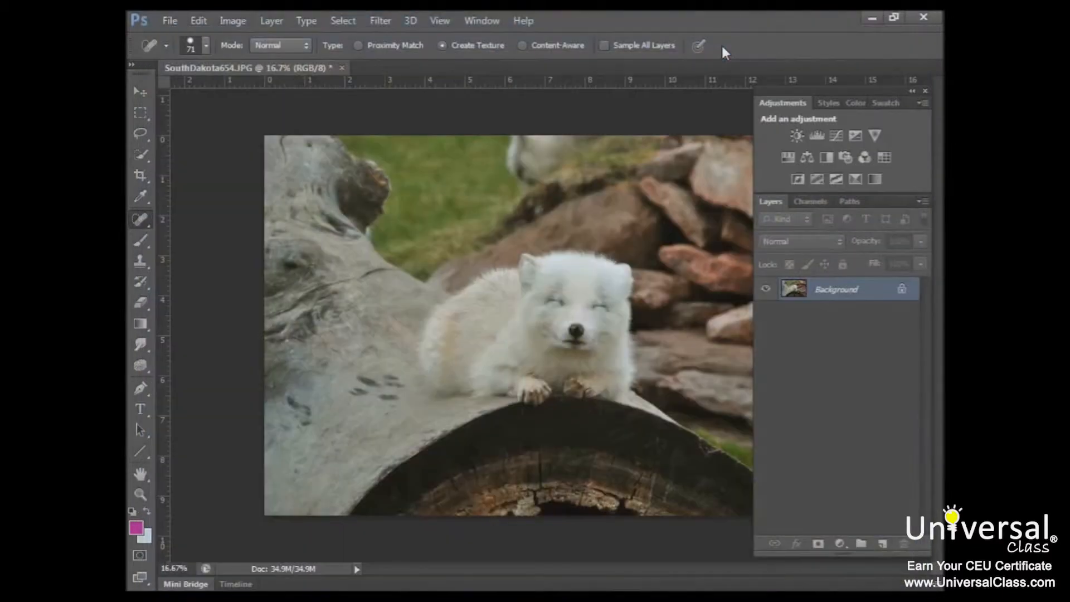
pyautogui.click(170, 21)
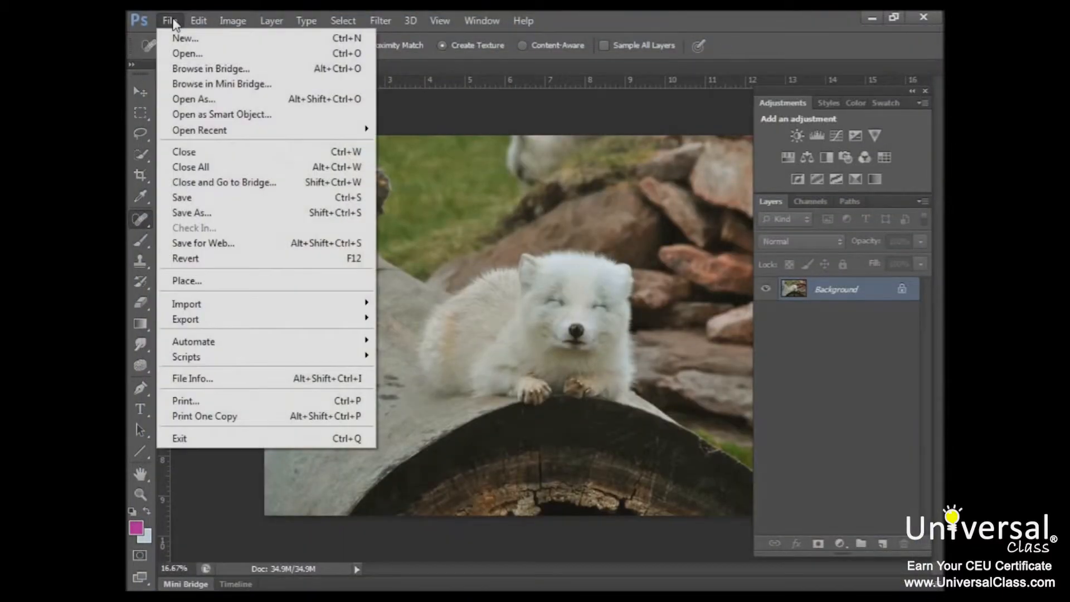
pyautogui.click(220, 264)
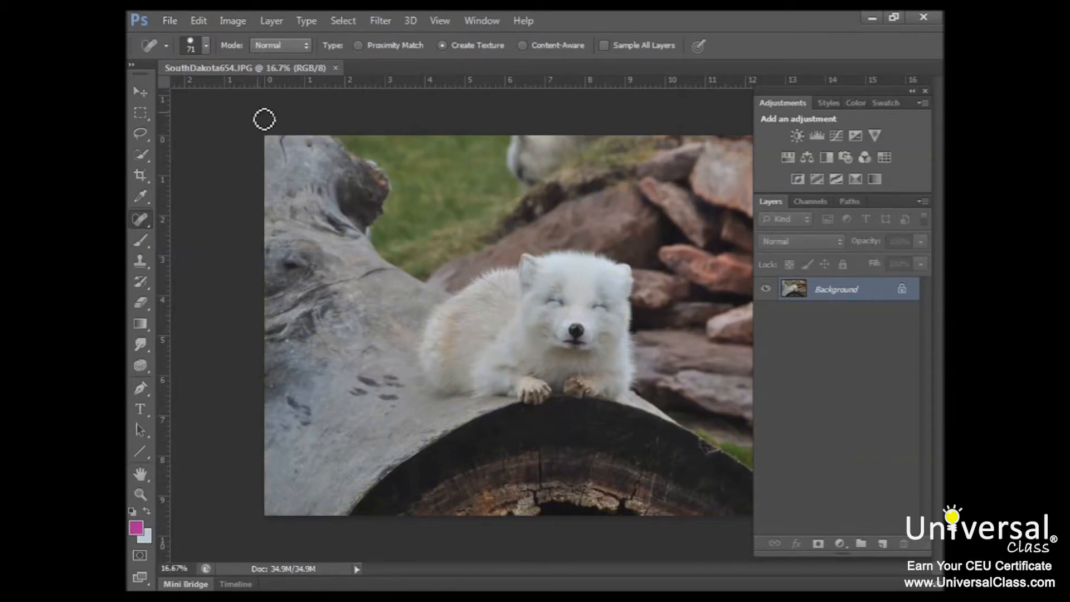
# Try Auto Tone on the fox photo and undo it
pyautogui.click(232, 21)
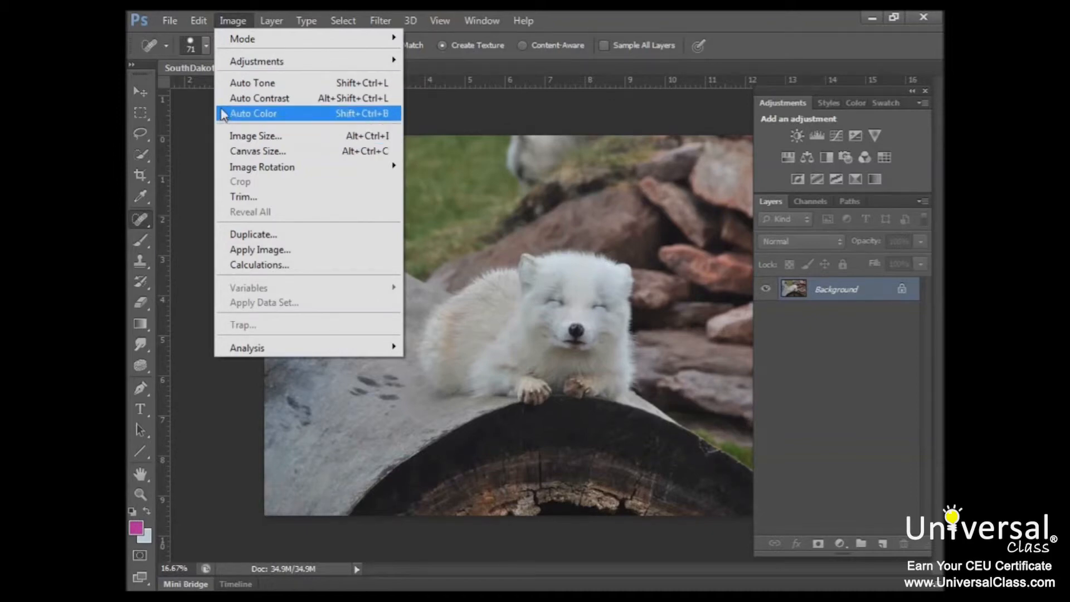
pyautogui.click(236, 84)
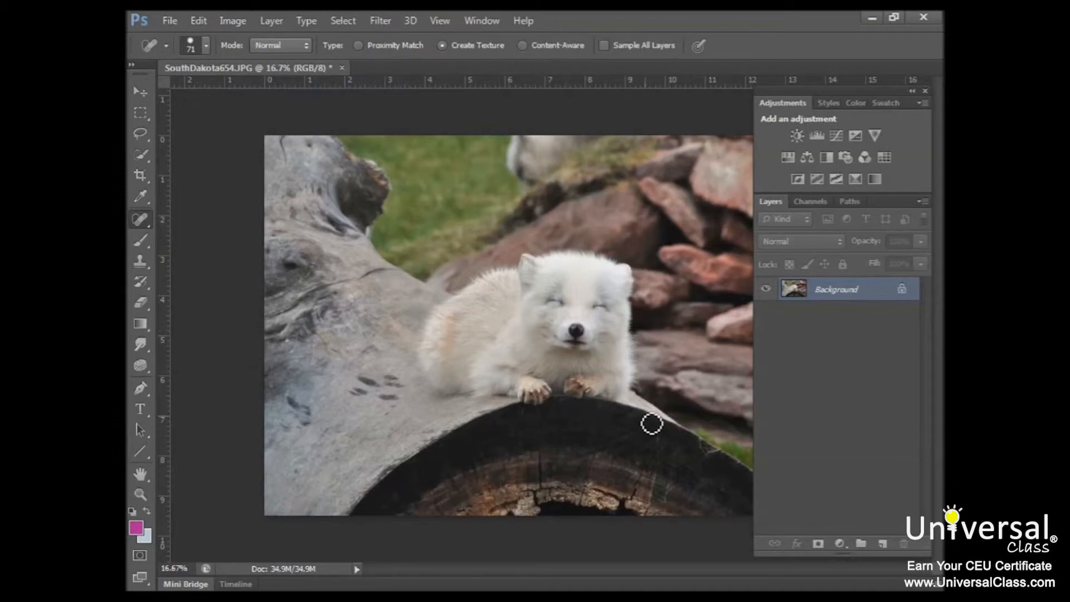
pyautogui.hotkey('ctrl', 'z')
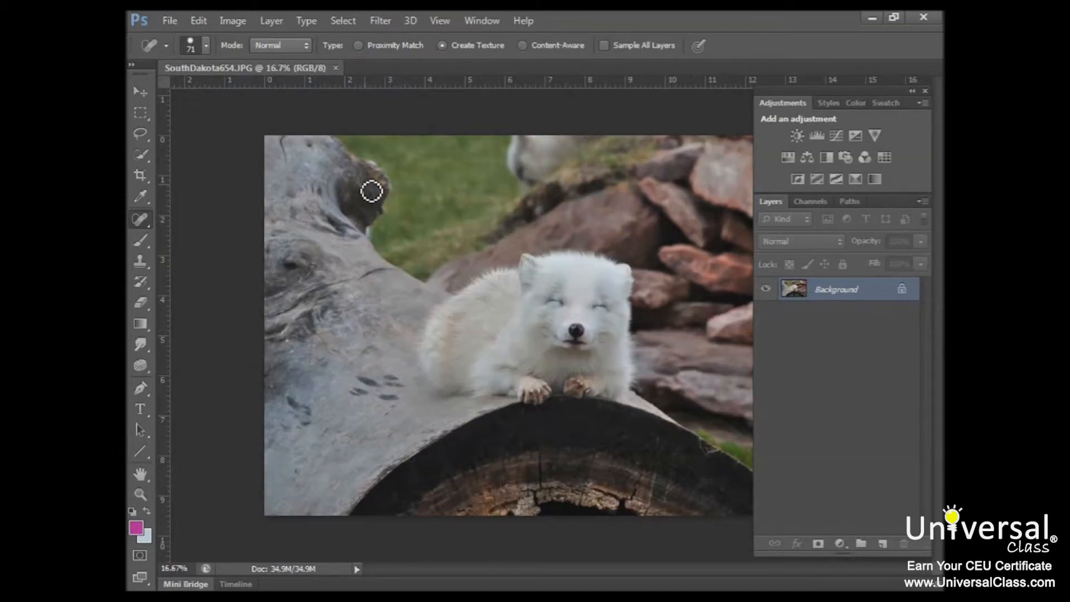
# Try Auto Color on the fox photo and undo it
pyautogui.click(231, 21)
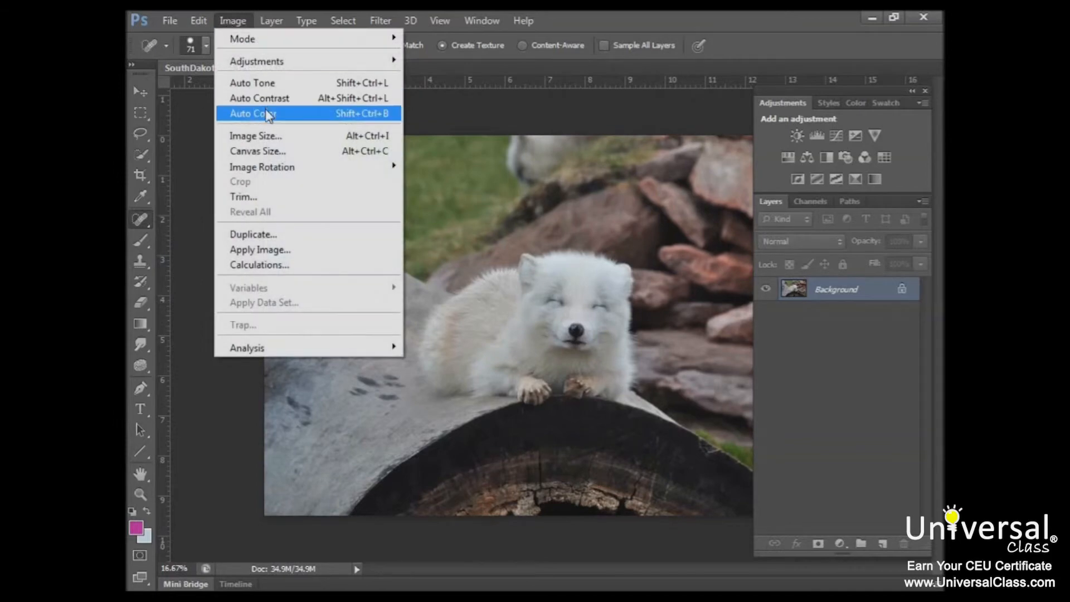
pyautogui.click(256, 112)
pyautogui.hotkey('ctrl', 'z')
# Try Auto Contrast on the fox photo and undo it
pyautogui.click(232, 20)
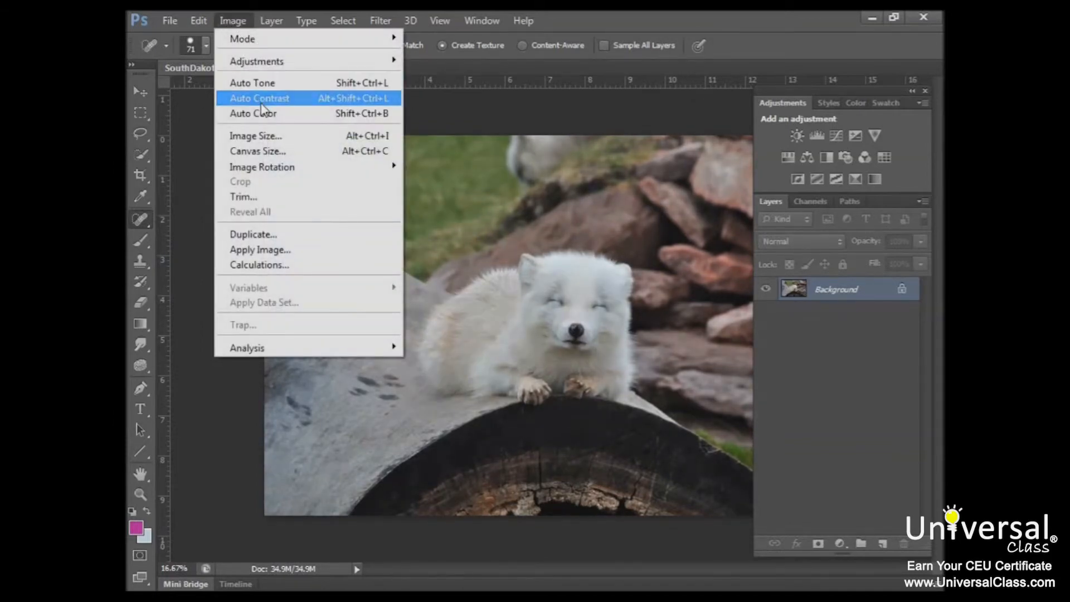
pyautogui.click(259, 98)
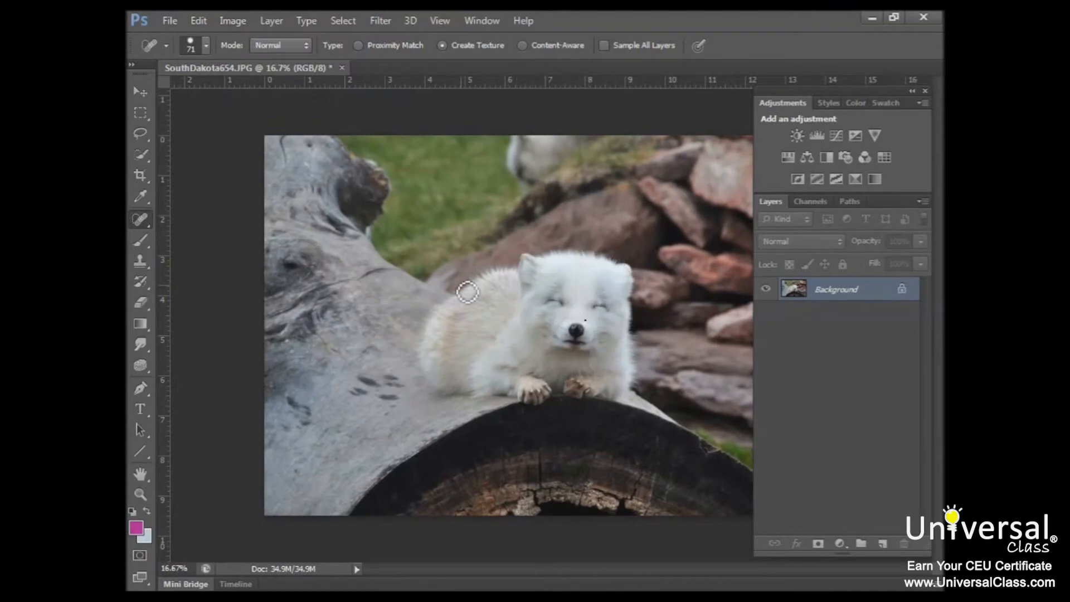
pyautogui.hotkey('ctrl', 'z')
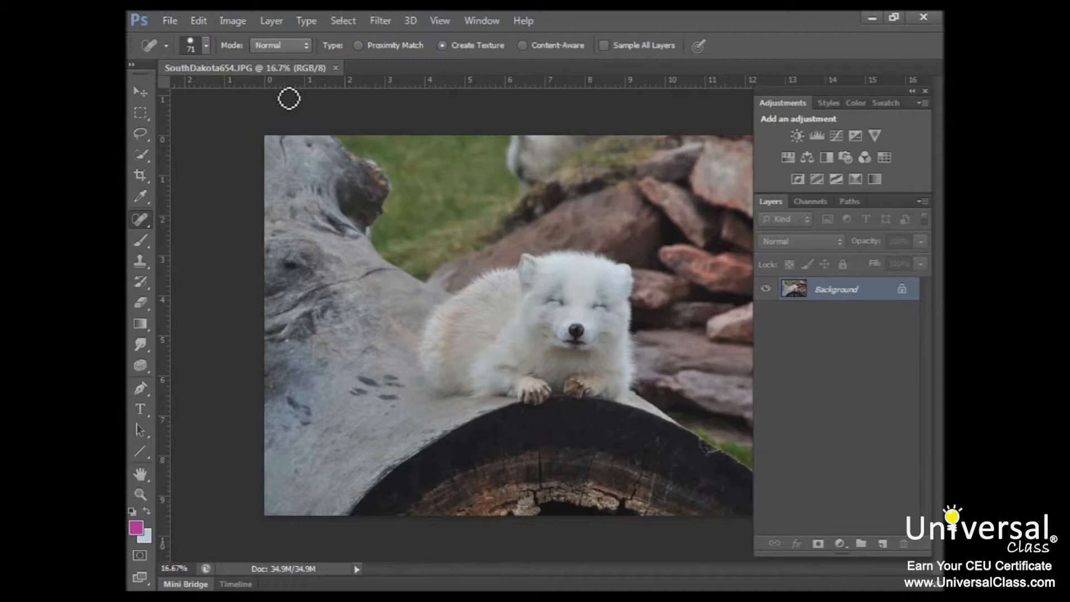
# Apply the Auto Color and Auto Tone corrections to the Background image
pyautogui.click(236, 25)
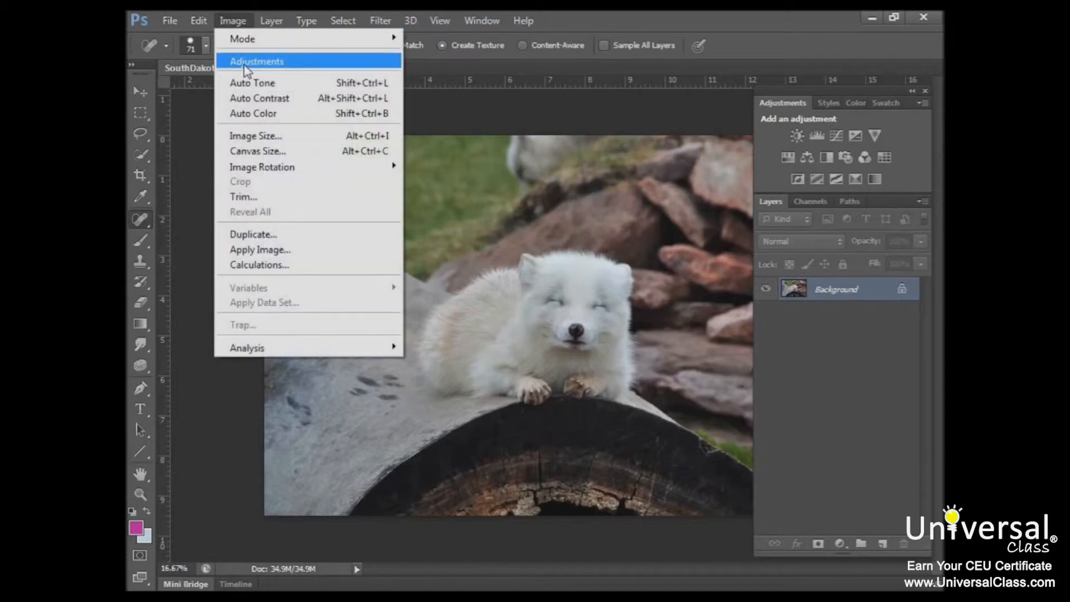
pyautogui.click(260, 116)
pyautogui.click(232, 21)
pyautogui.click(245, 85)
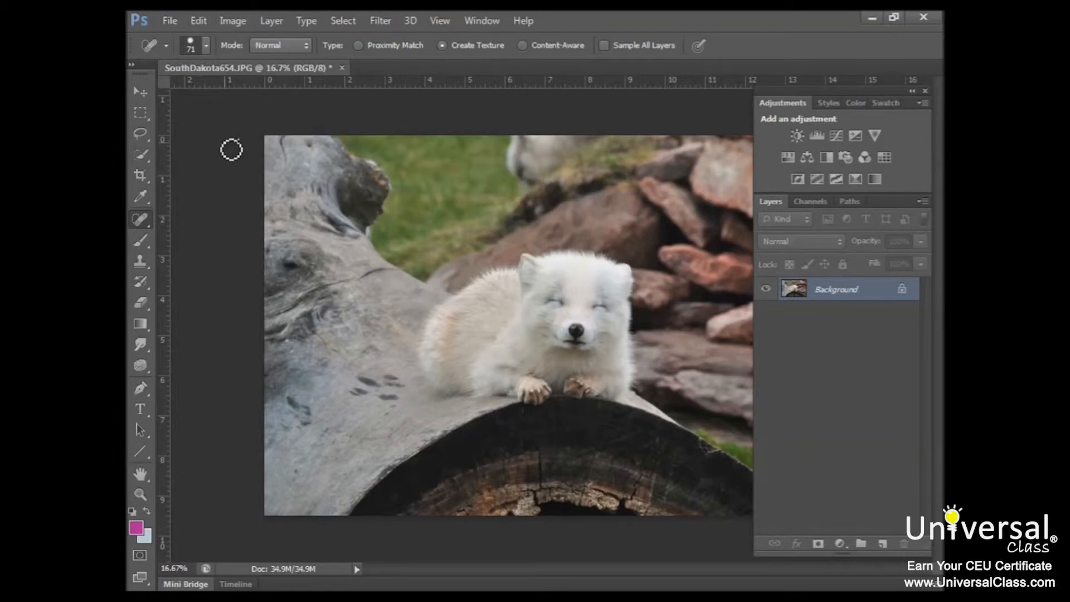
pyautogui.click(231, 20)
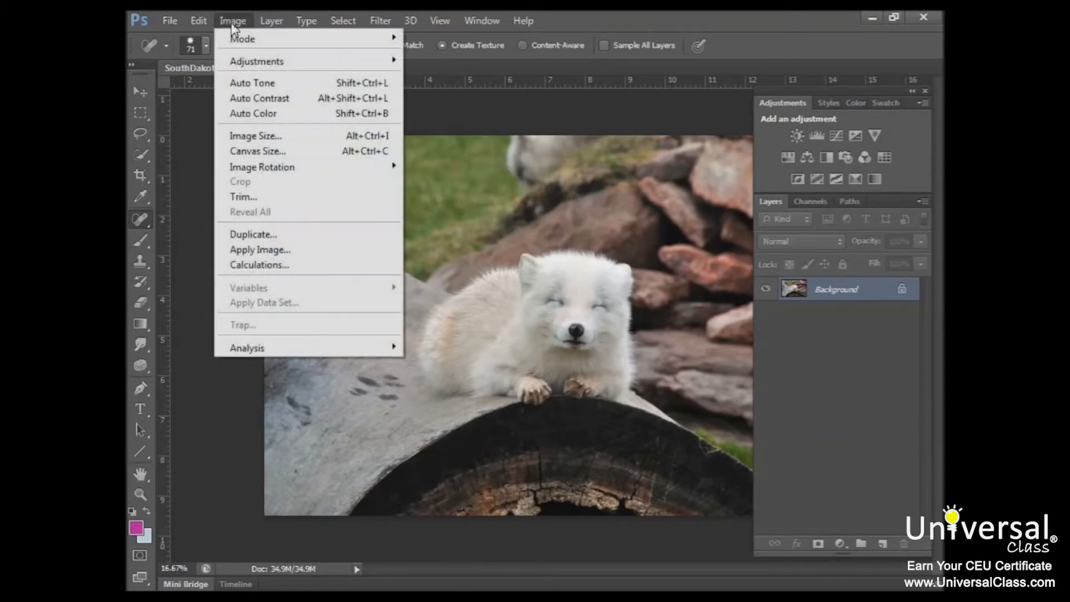
pyautogui.click(199, 121)
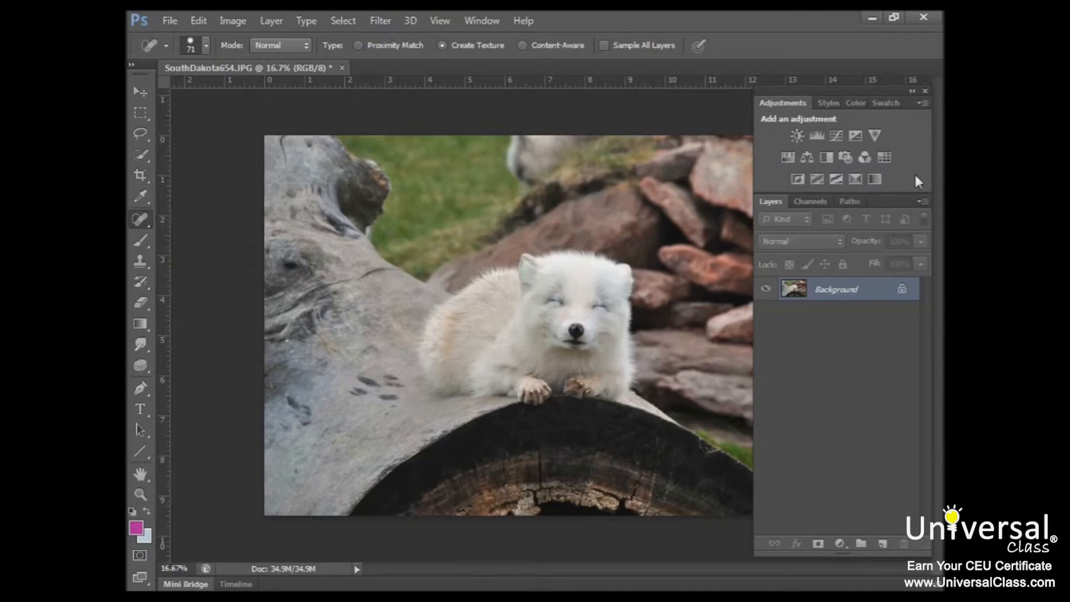
# Add a Levels adjustment layer above the Background, using the RGB channel with the white output level at 255
pyautogui.click(482, 21)
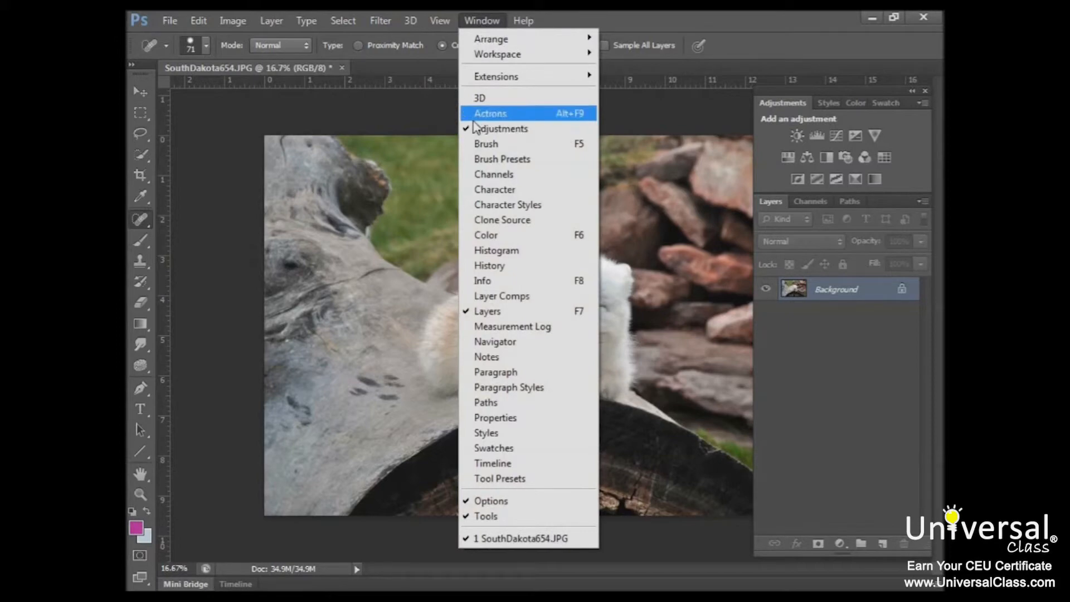
pyautogui.click(896, 120)
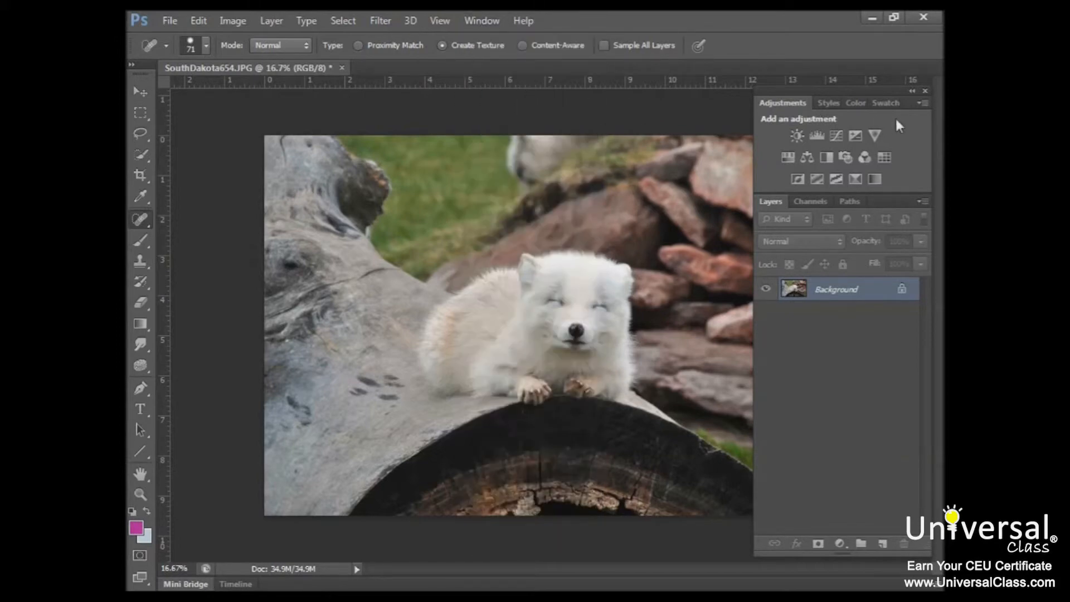
pyautogui.click(817, 137)
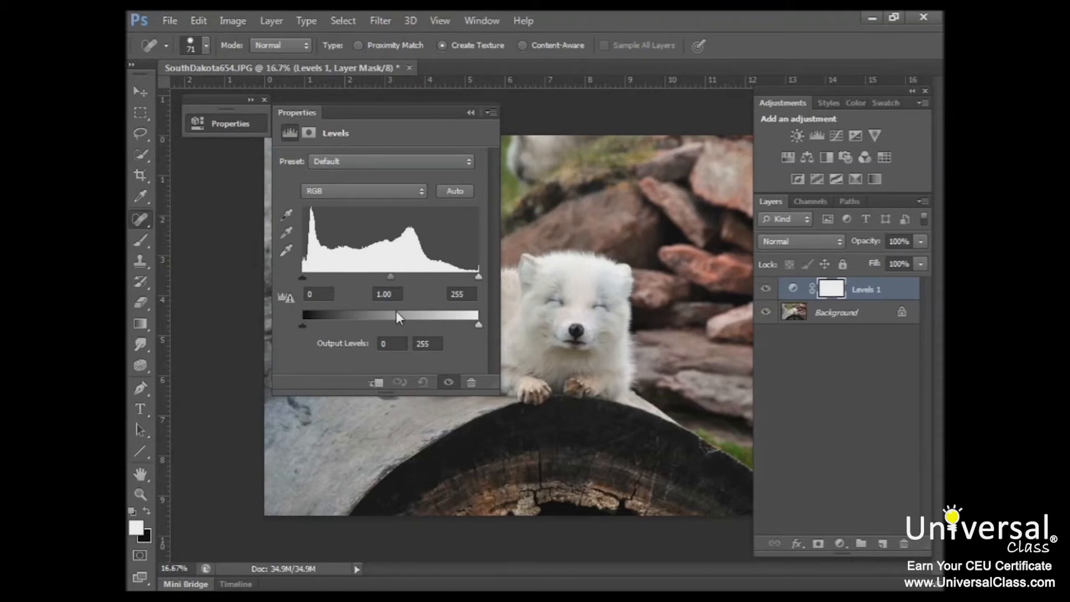
pyautogui.click(412, 191)
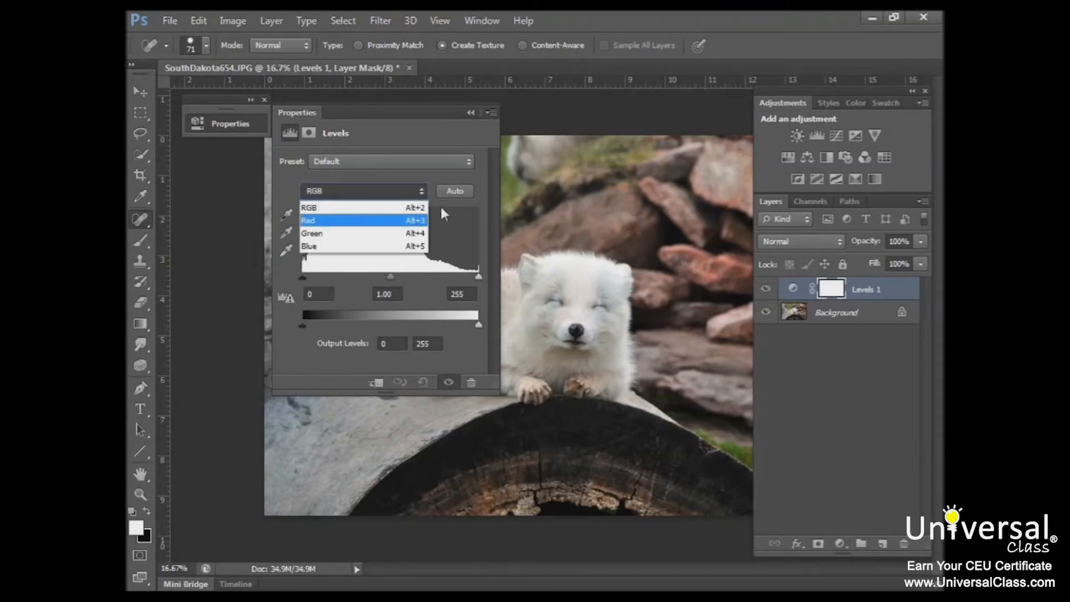
pyautogui.click(390, 207)
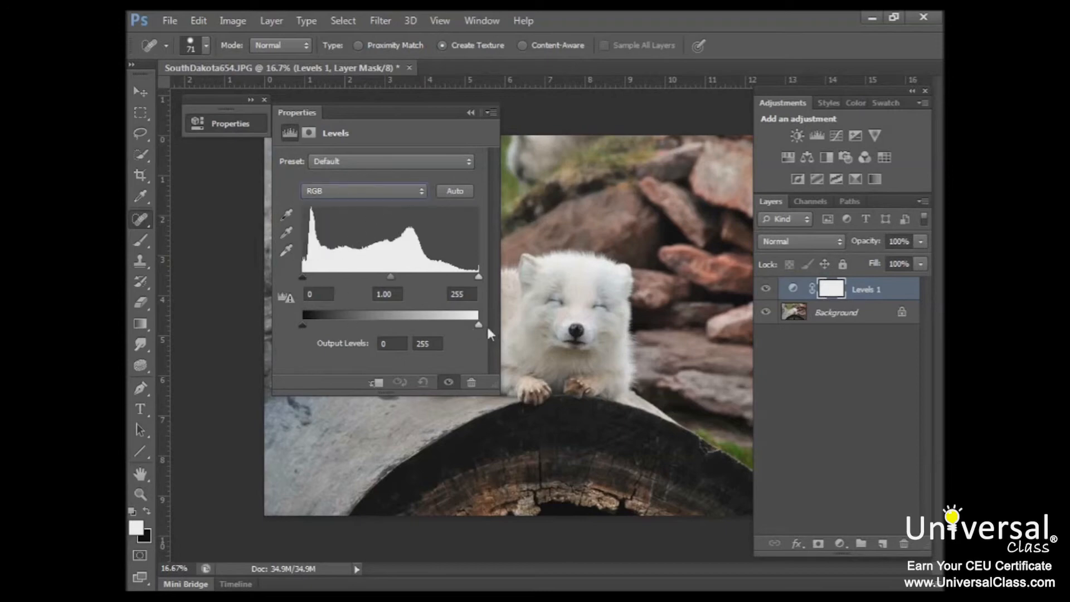
pyautogui.moveTo(477, 325)
pyautogui.mouseDown()
pyautogui.moveTo(463, 325)
pyautogui.moveTo(480, 325)
pyautogui.mouseUp()
# Brighten the Red channel's midtones slightly in the Levels adjustment and collapse its settings
pyautogui.click(343, 192)
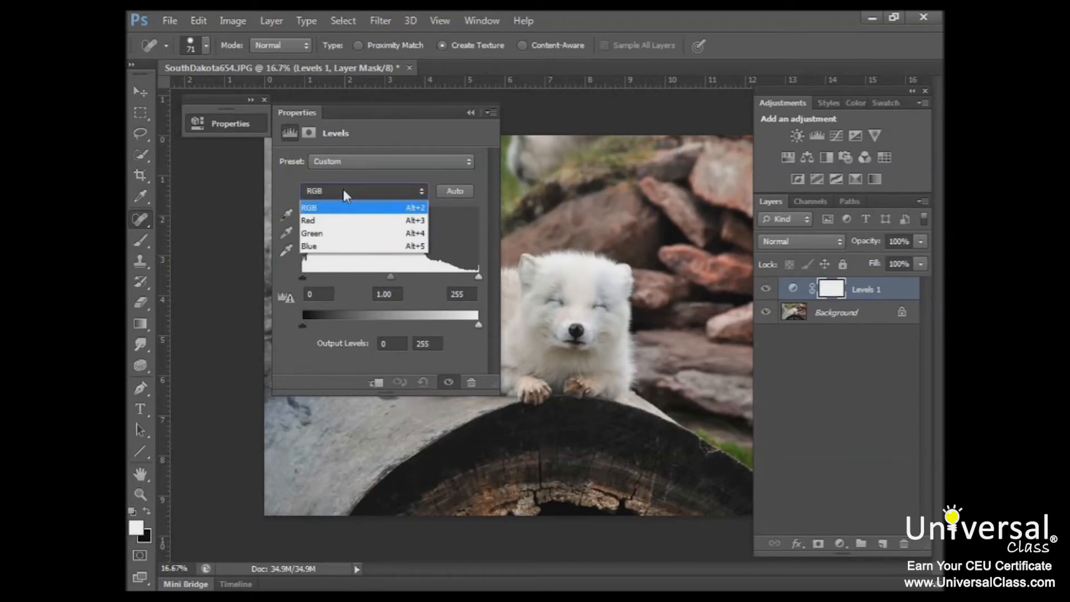
pyautogui.click(313, 223)
pyautogui.moveTo(390, 277); pyautogui.dragTo(383, 281)
pyautogui.click(471, 112)
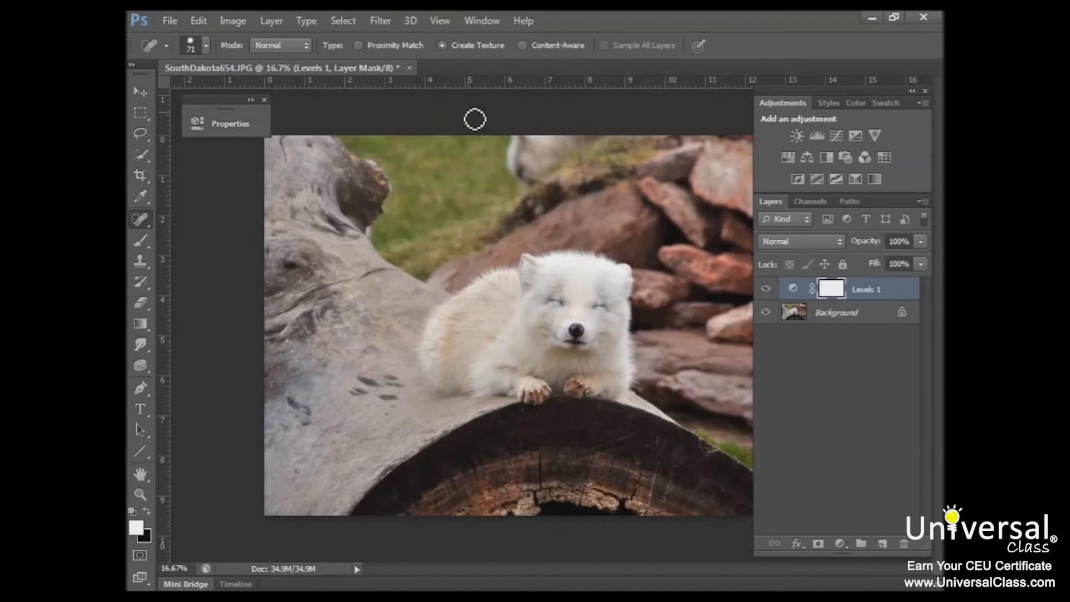
# Try reshaping the RGB curve with several points in a new Curves adjustment layer and delete that layer
pyautogui.click(836, 136)
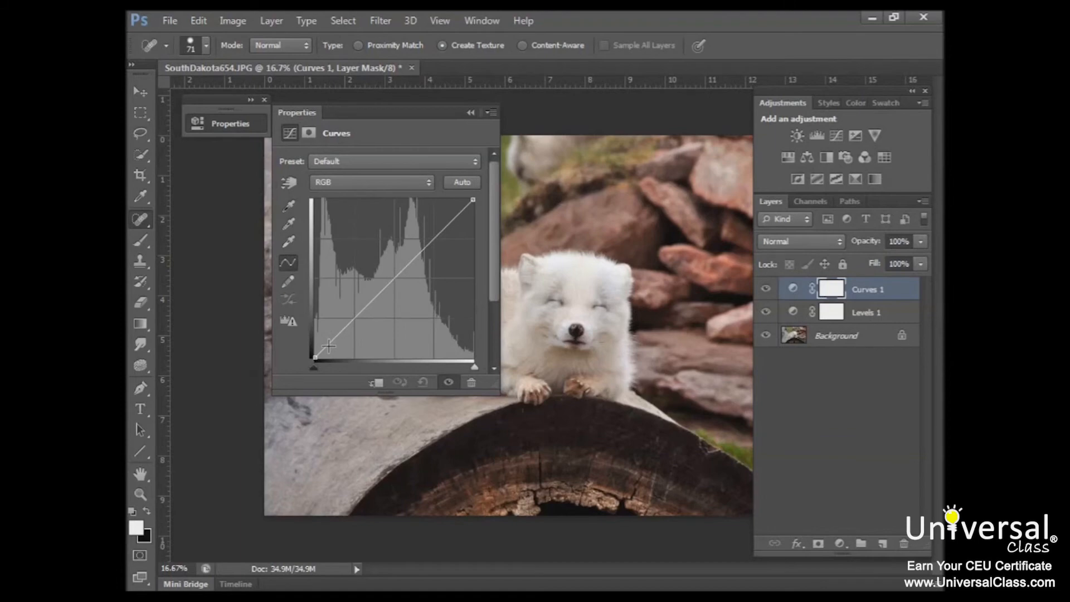
pyautogui.moveTo(353, 318); pyautogui.dragTo(372, 282)
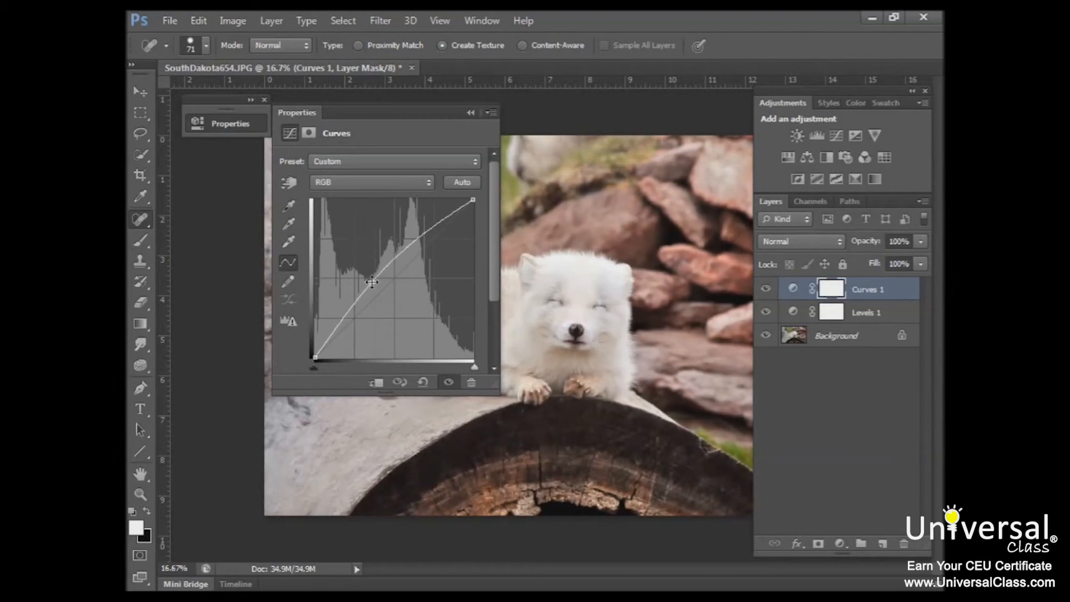
pyautogui.moveTo(423, 235)
pyautogui.mouseDown()
pyautogui.moveTo(402, 247)
pyautogui.moveTo(427, 244)
pyautogui.moveTo(413, 237)
pyautogui.moveTo(416, 246)
pyautogui.moveTo(383, 264)
pyautogui.moveTo(372, 290)
pyautogui.moveTo(434, 235)
pyautogui.mouseUp()
pyautogui.click(383, 268)
pyautogui.click(397, 265)
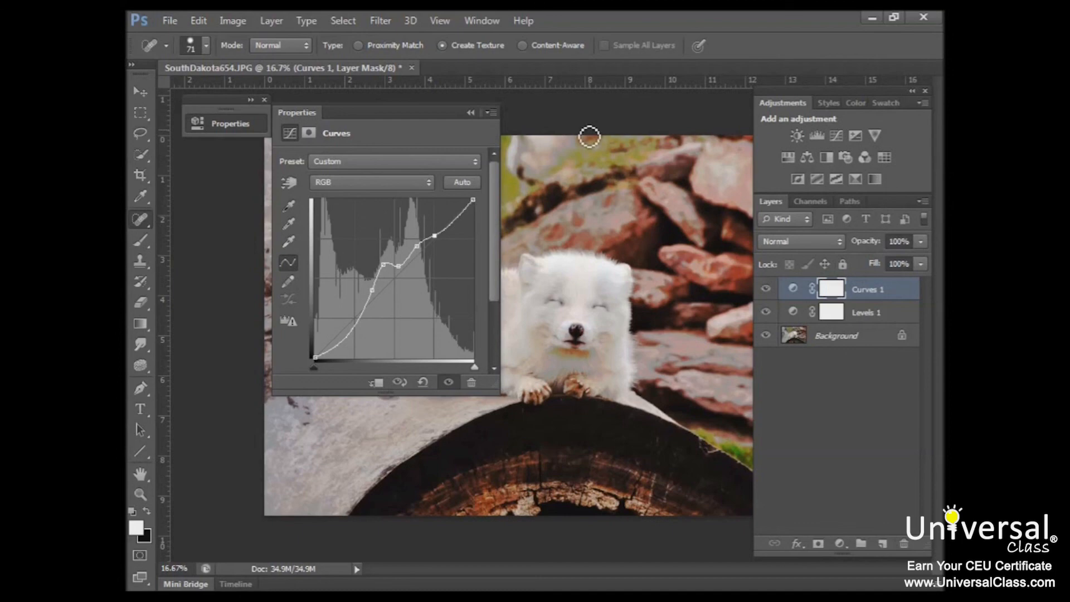
pyautogui.click(470, 112)
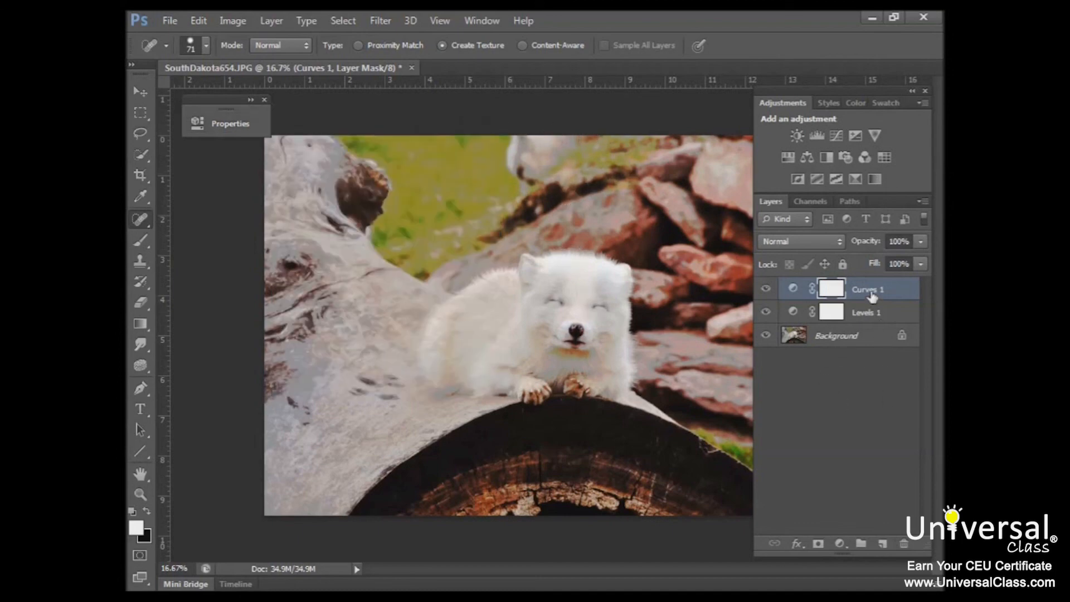
pyautogui.moveTo(867, 294); pyautogui.dragTo(904, 543)
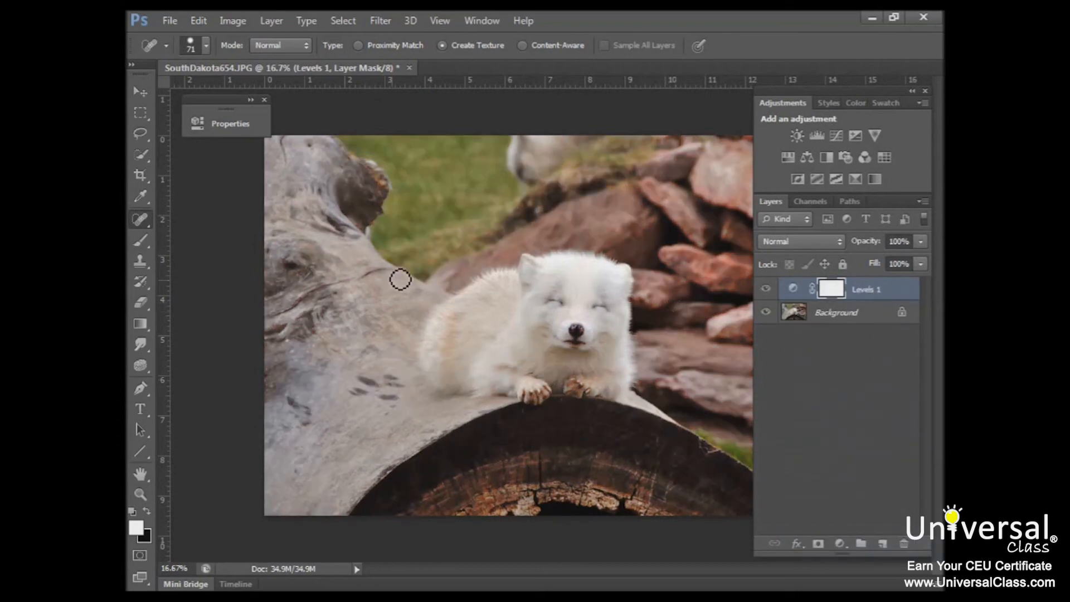